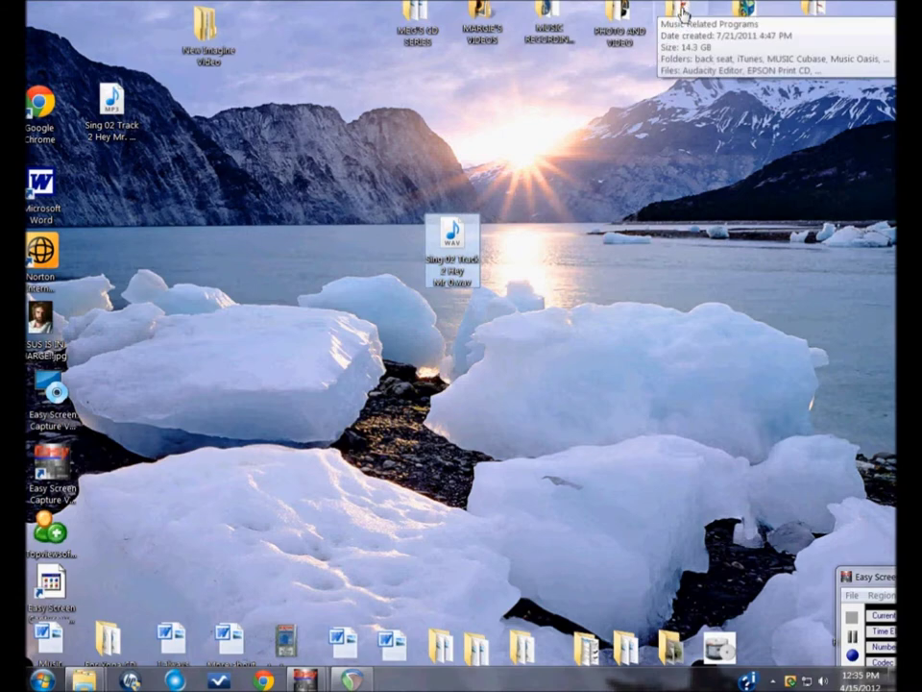
Launch Audacity from the Audacity Editor shortcut in the Music Related Programs folder
double_click(682, 11)
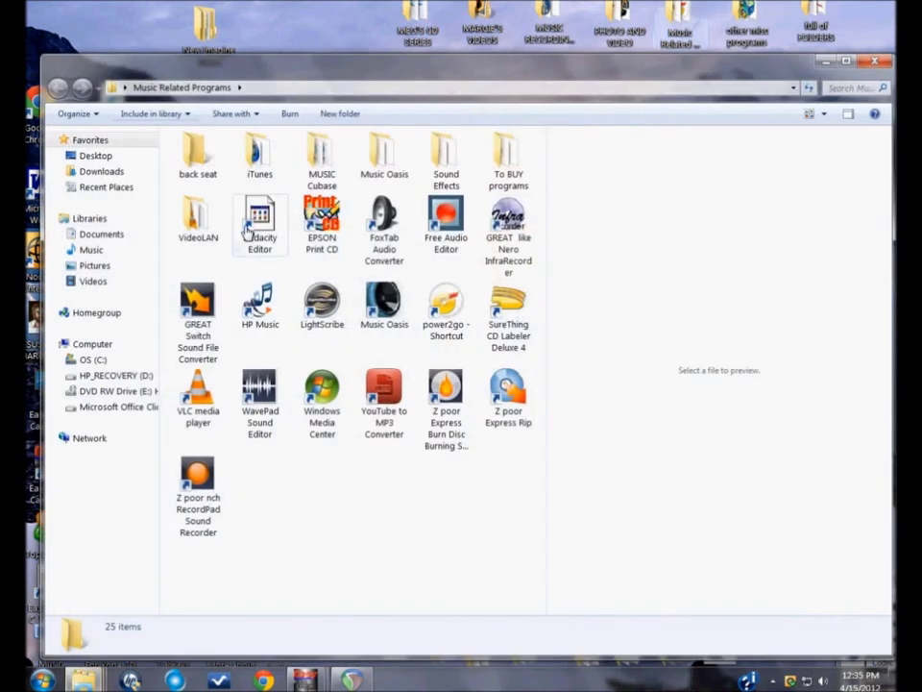
double_click(260, 227)
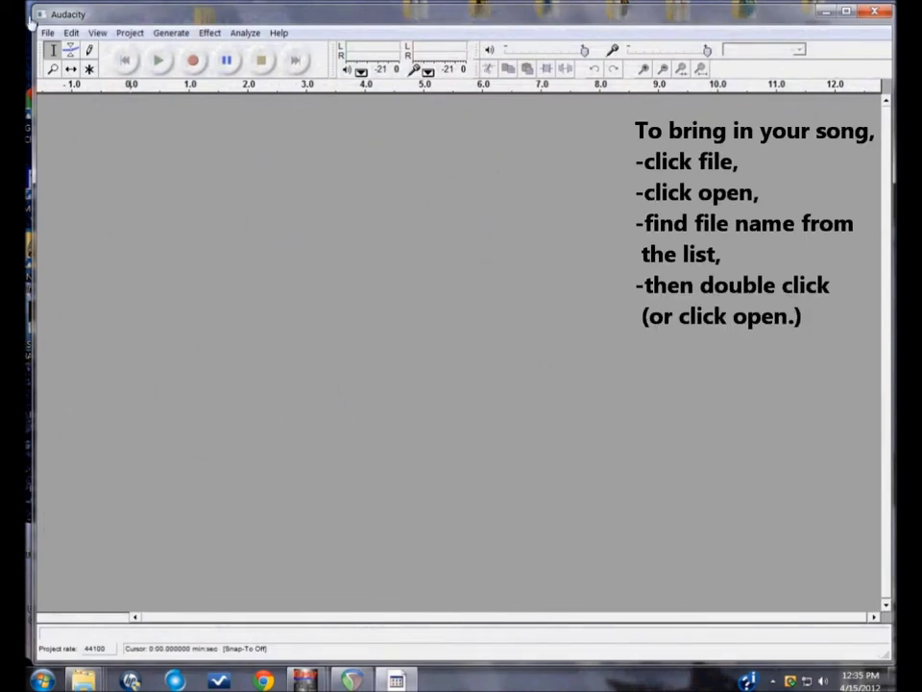
Open 'Sing 02 Track 2 Hey Mr_0.wav' through File > Open
left_click(48, 34)
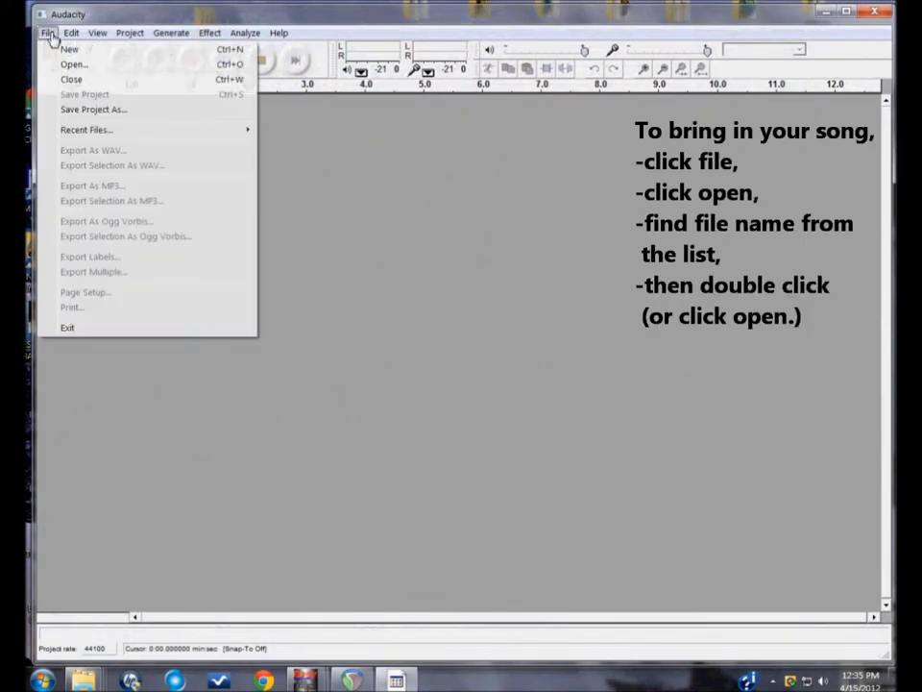
left_click(75, 64)
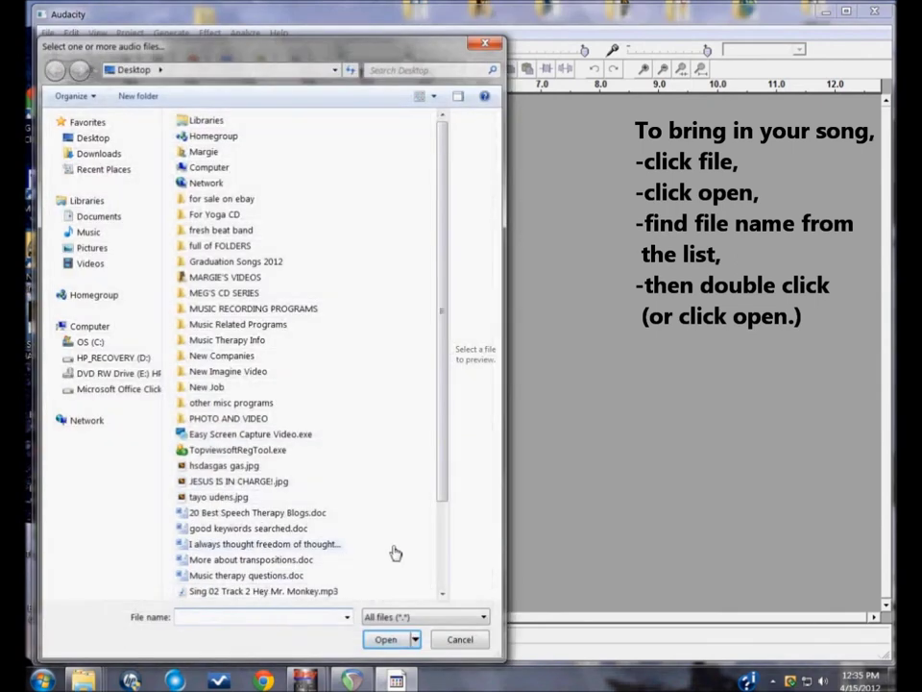
left_click_drag(437, 502, 355, 638)
left_click_drag(447, 501, 445, 593)
double_click(291, 595)
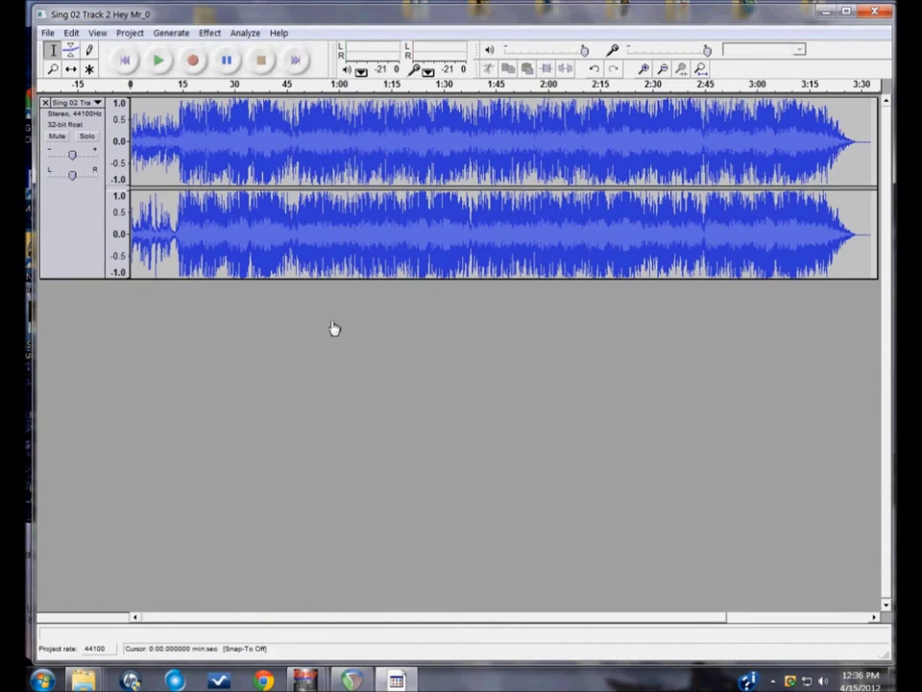
left_click(160, 61)
left_click(261, 61)
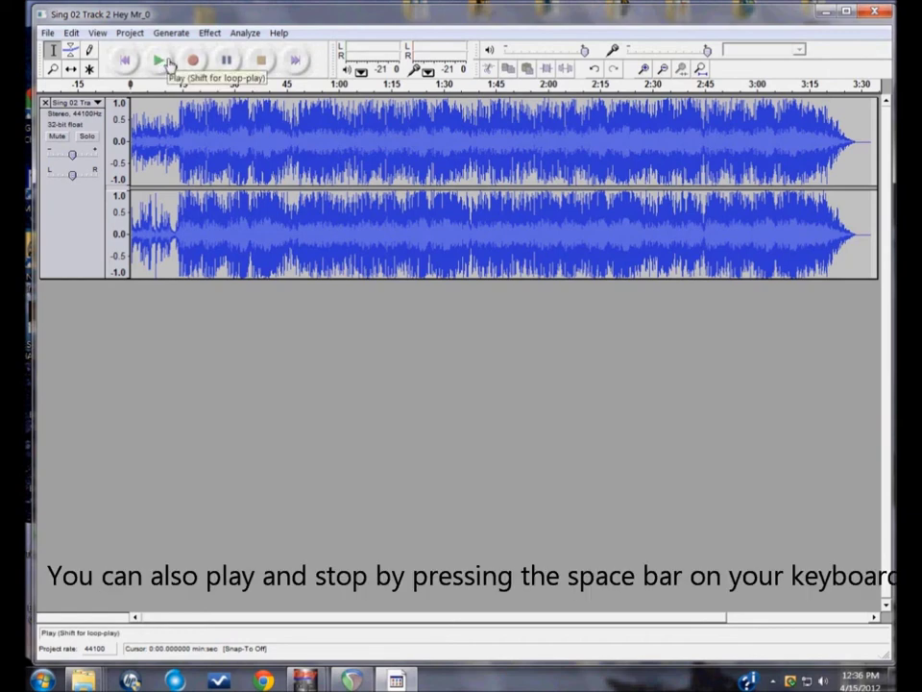
left_click(168, 64)
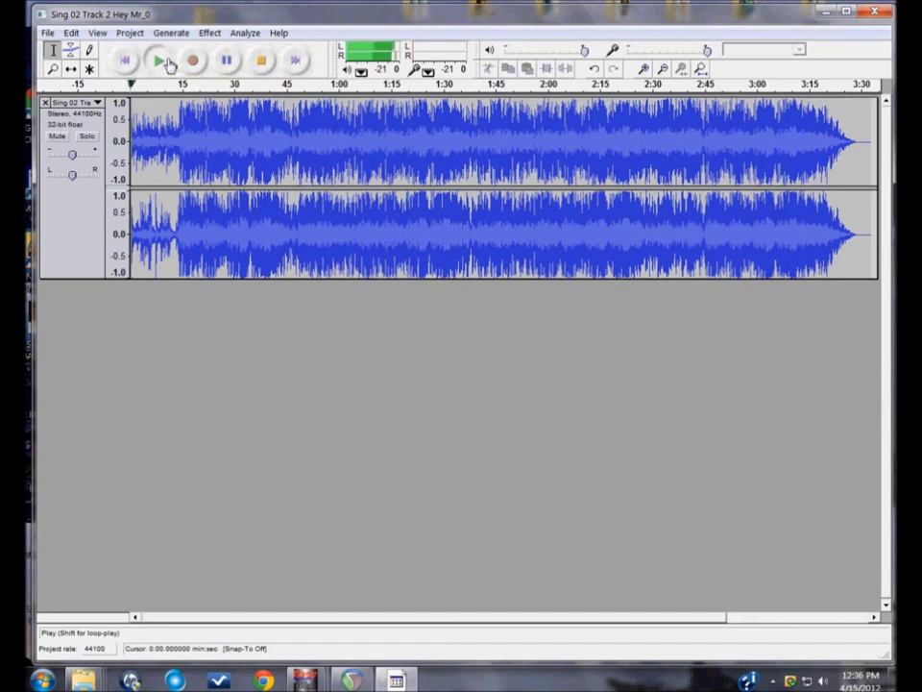
key("space")
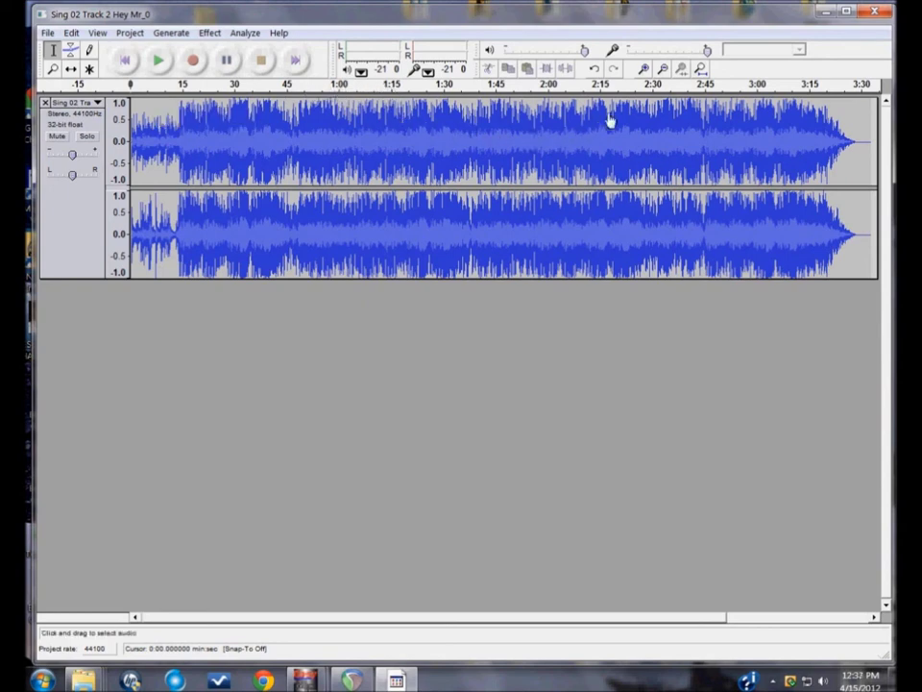
left_click(644, 71)
left_click(644, 71)
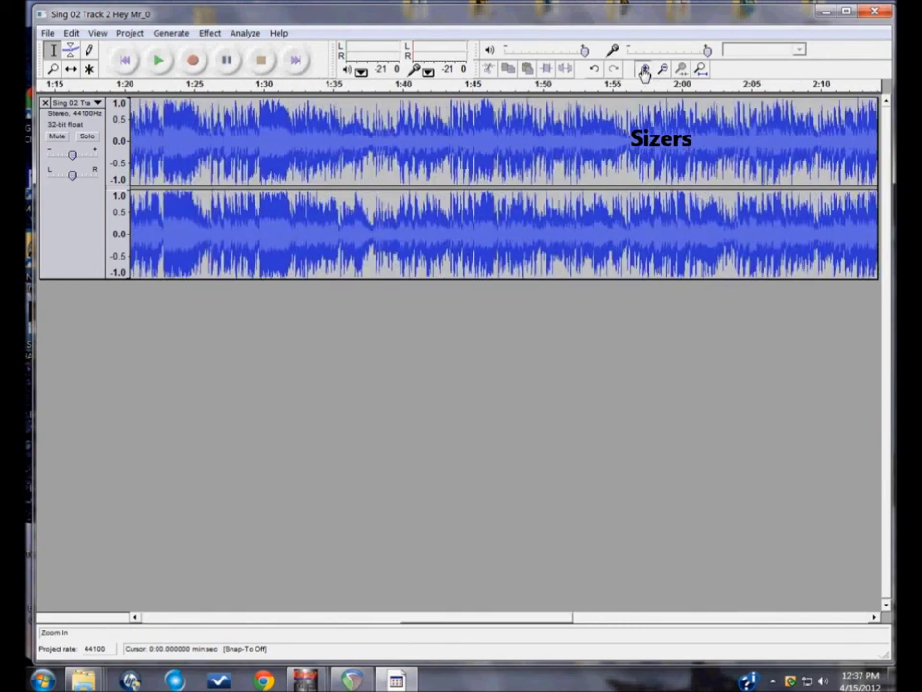
left_click(644, 71)
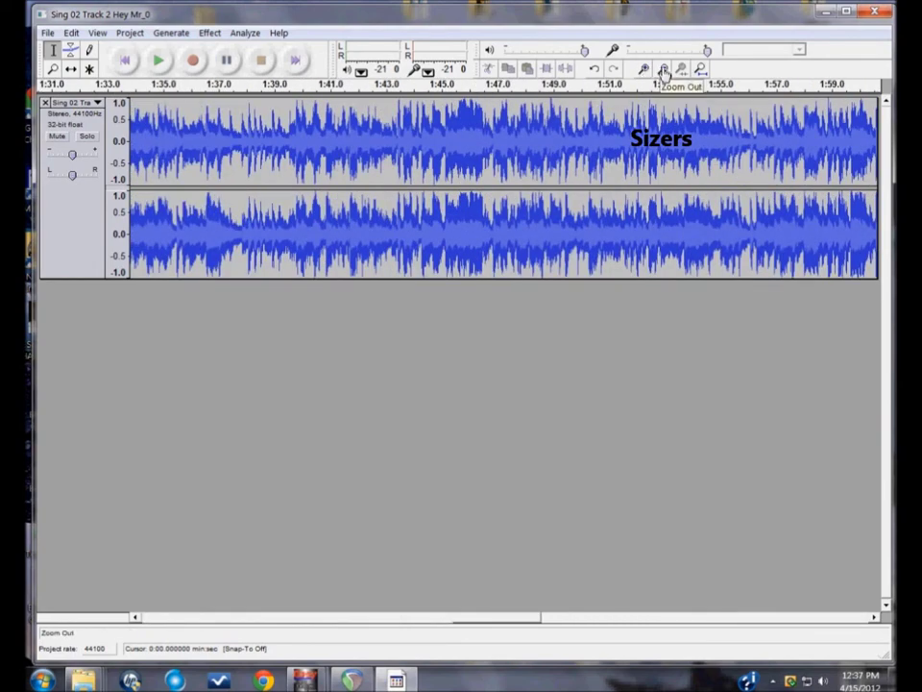
left_click(663, 71)
left_click(664, 72)
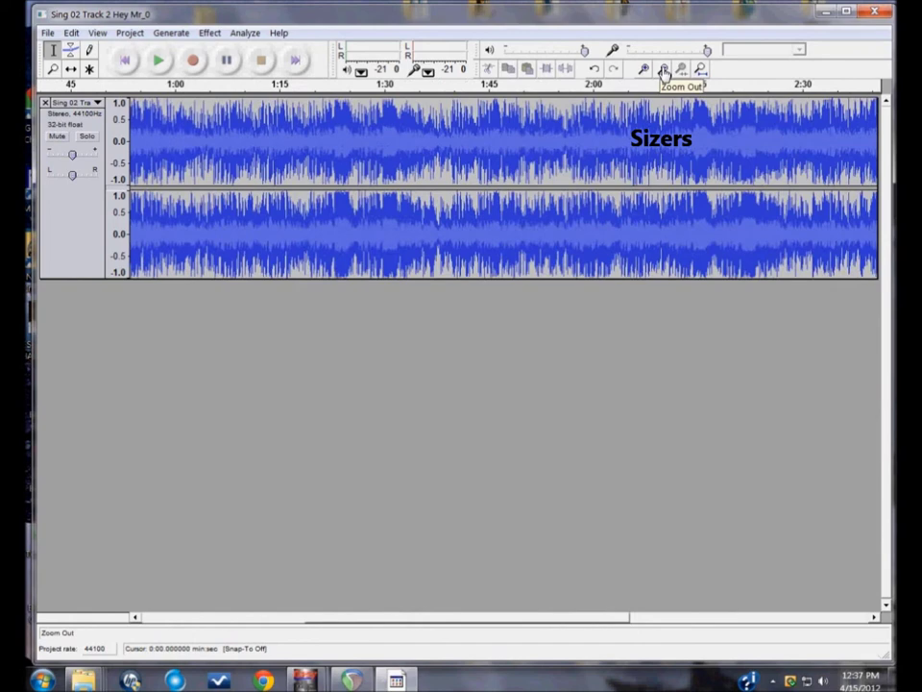
left_click(664, 72)
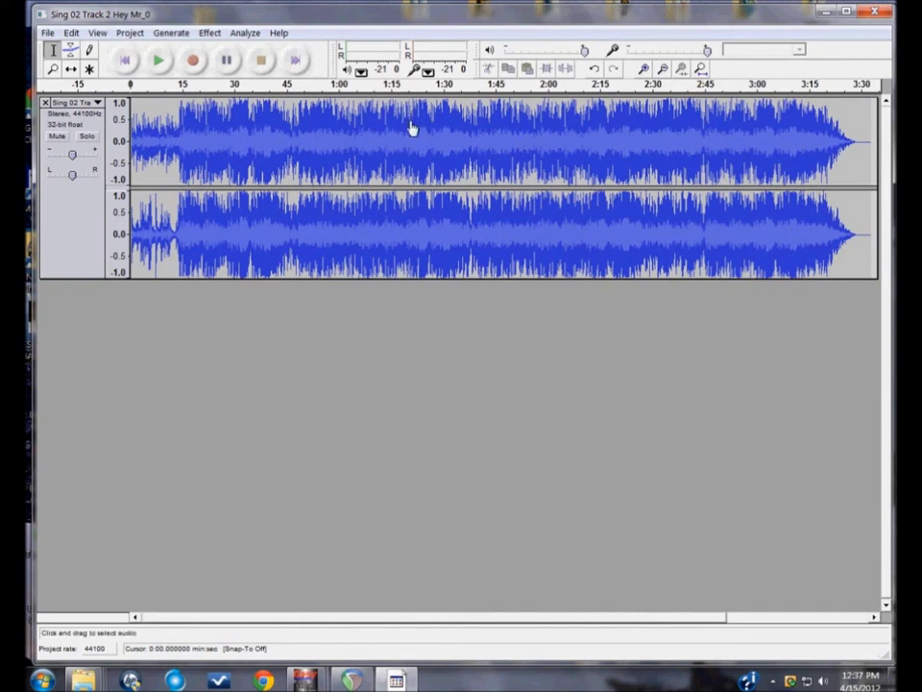
Play the song from about 1:20 and stop it
left_click(411, 127)
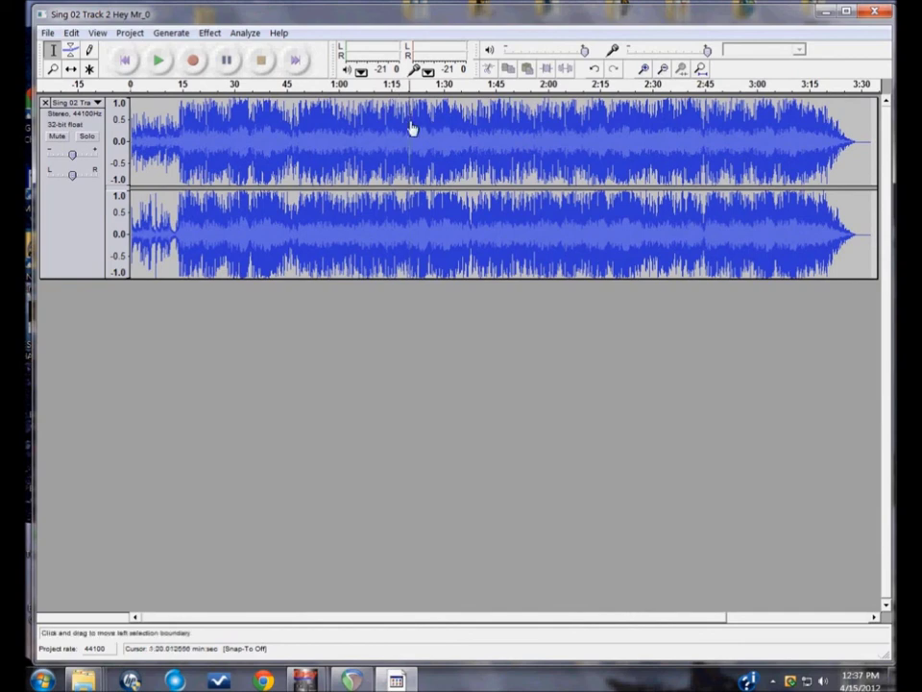
key("space")
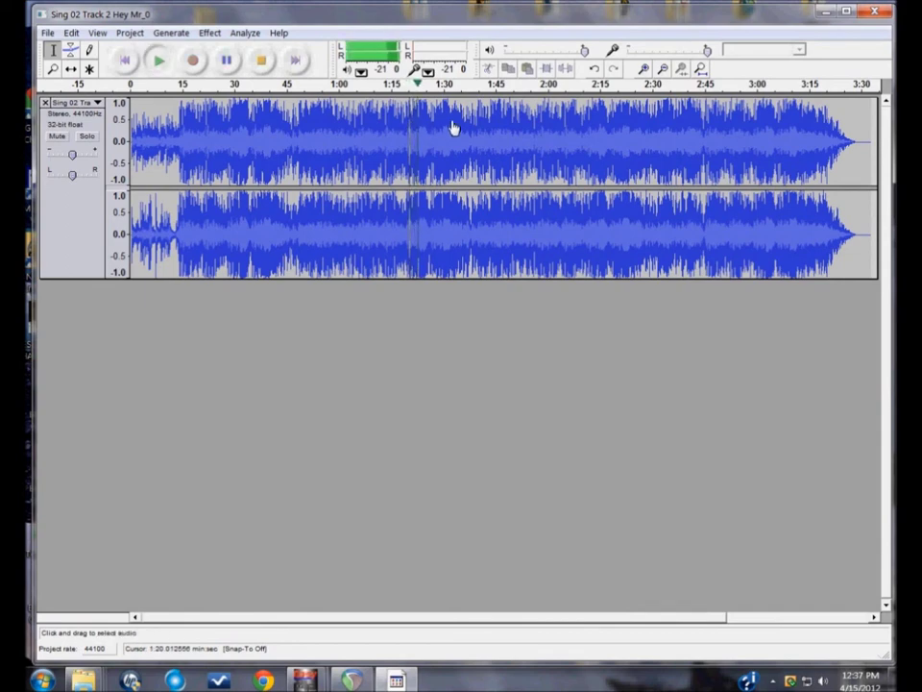
key("space")
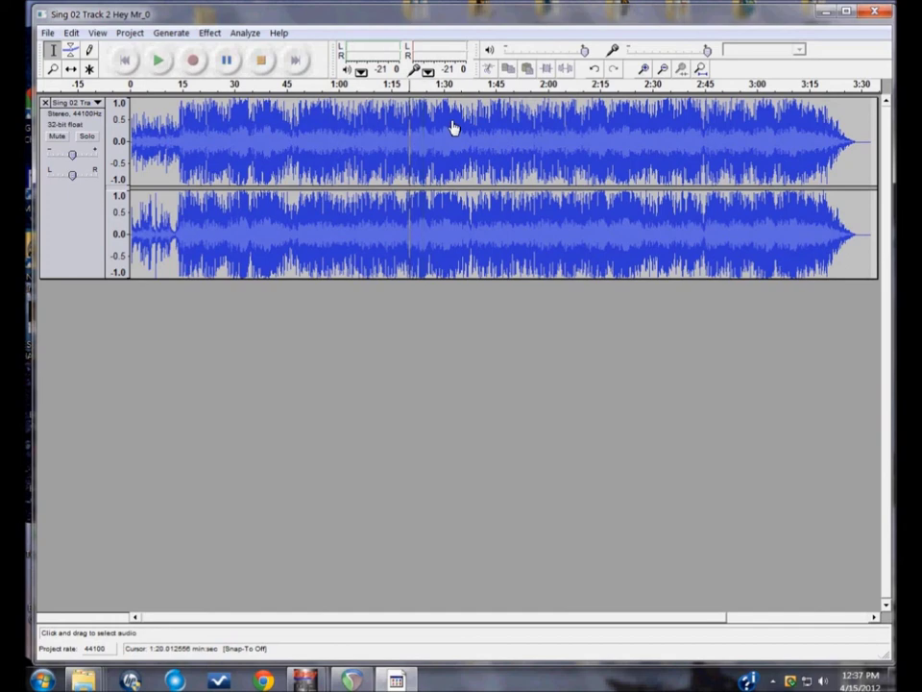
Select roughly 1:20–1:38 of the song, adjust its edges, then clear the selection
left_click(305, 132)
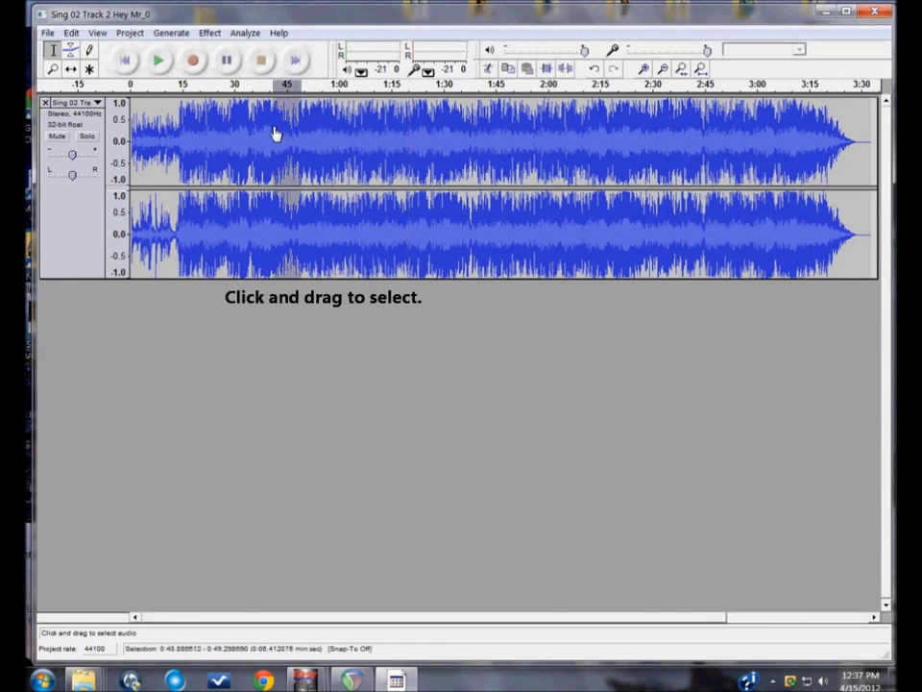
left_click(465, 133)
left_click(440, 135, "shift")
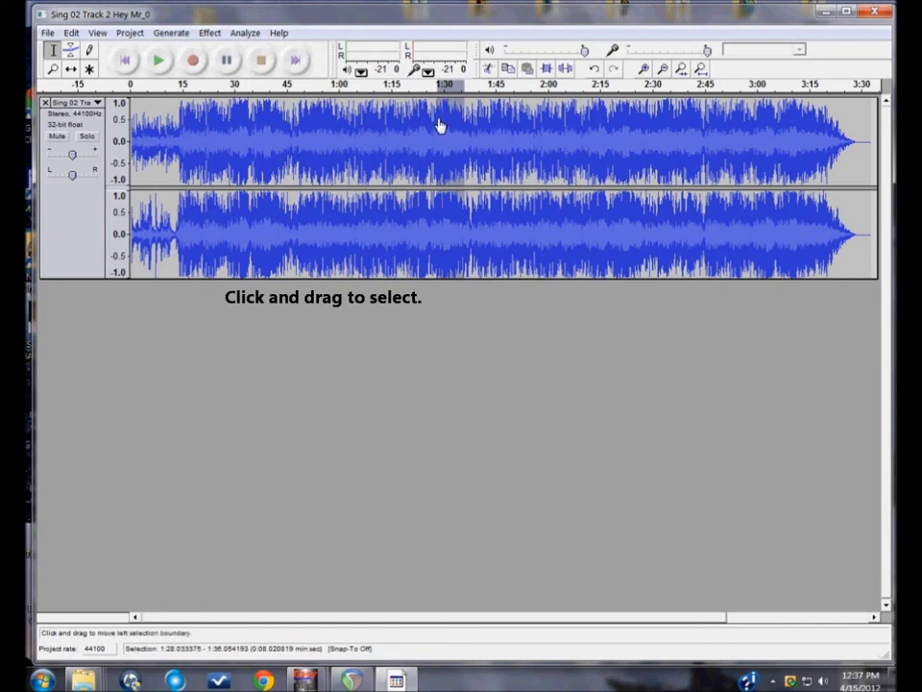
left_click_drag(439, 125, 410, 125)
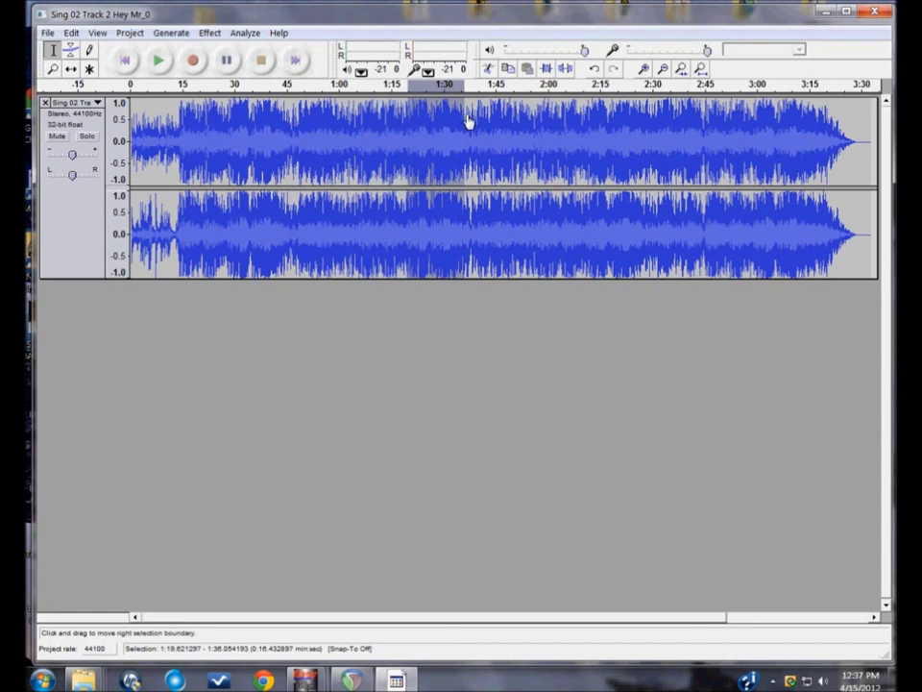
mouse_move(468, 121)
left_mouse_down()
mouse_move(506, 119)
mouse_move(480, 122)
left_mouse_up()
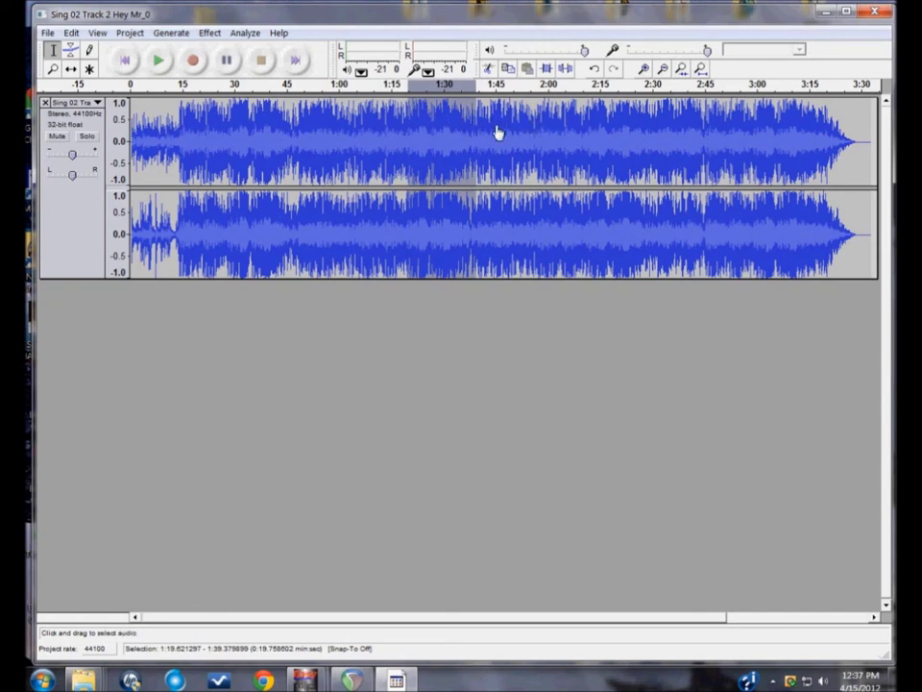
left_click(550, 129)
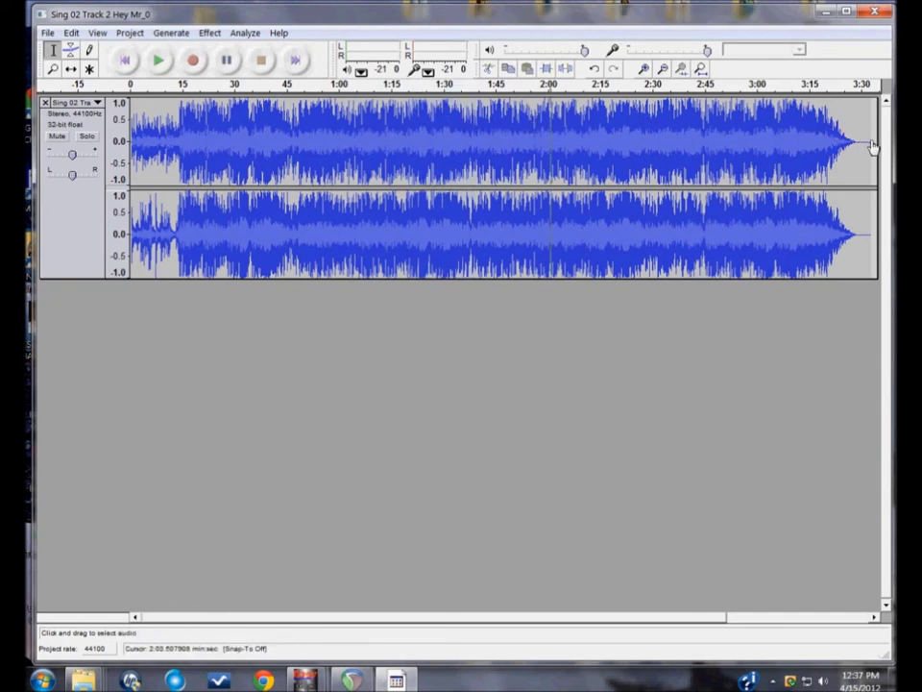
Select the full 3:30 song and show the Effect menu's list of effects
left_click_drag(867, 149, 87, 149)
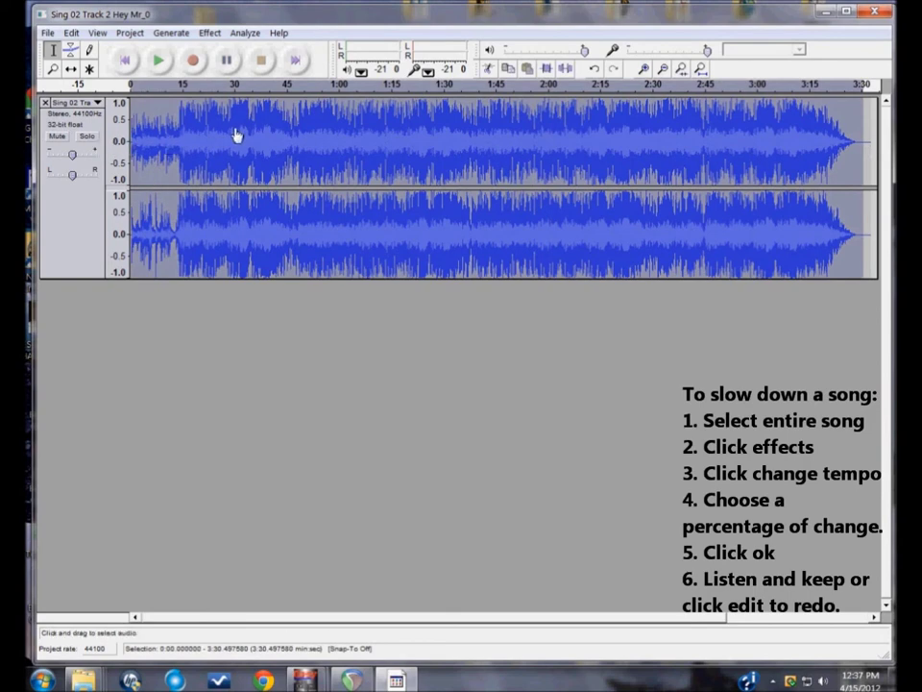
left_click(213, 33)
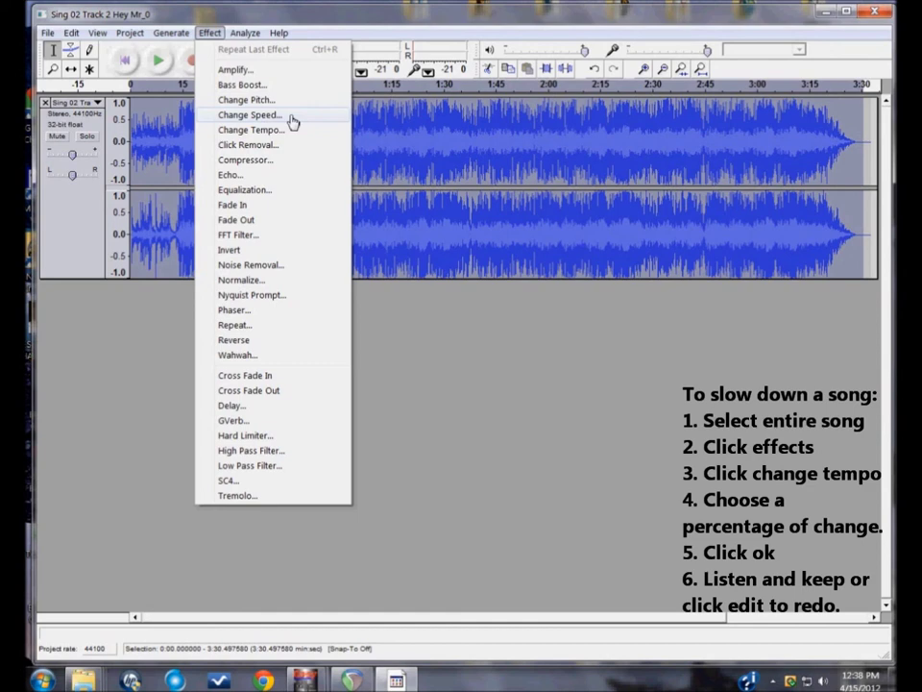
Apply Change Tempo at −10% to the whole song, lengthening it to about 233.89 seconds
left_click(265, 131)
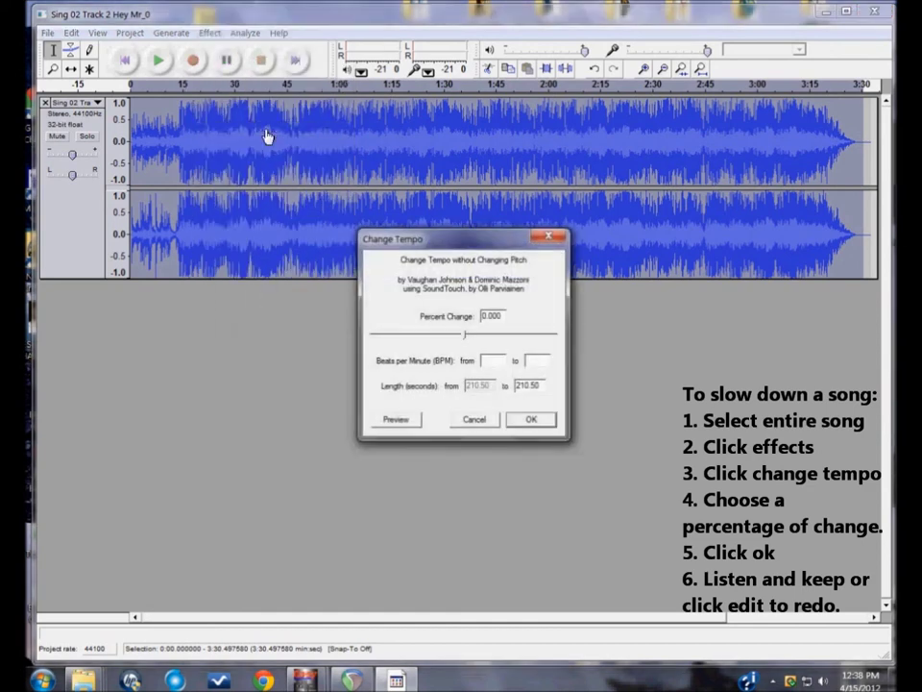
mouse_move(466, 334)
left_mouse_down()
mouse_move(474, 334)
mouse_move(462, 338)
left_mouse_up()
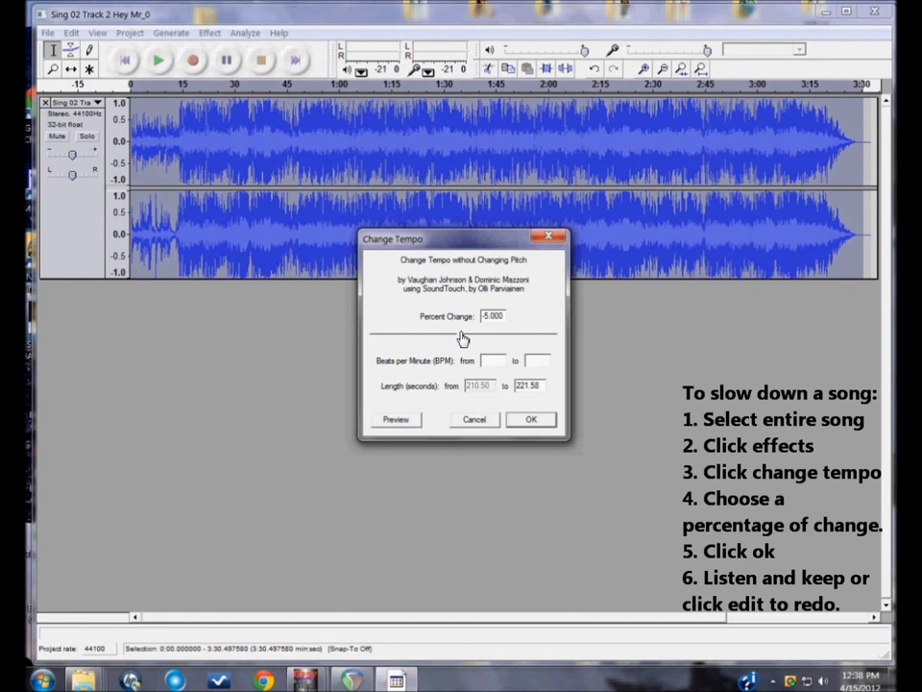
left_click_drag(462, 337, 457, 338)
left_click(532, 421)
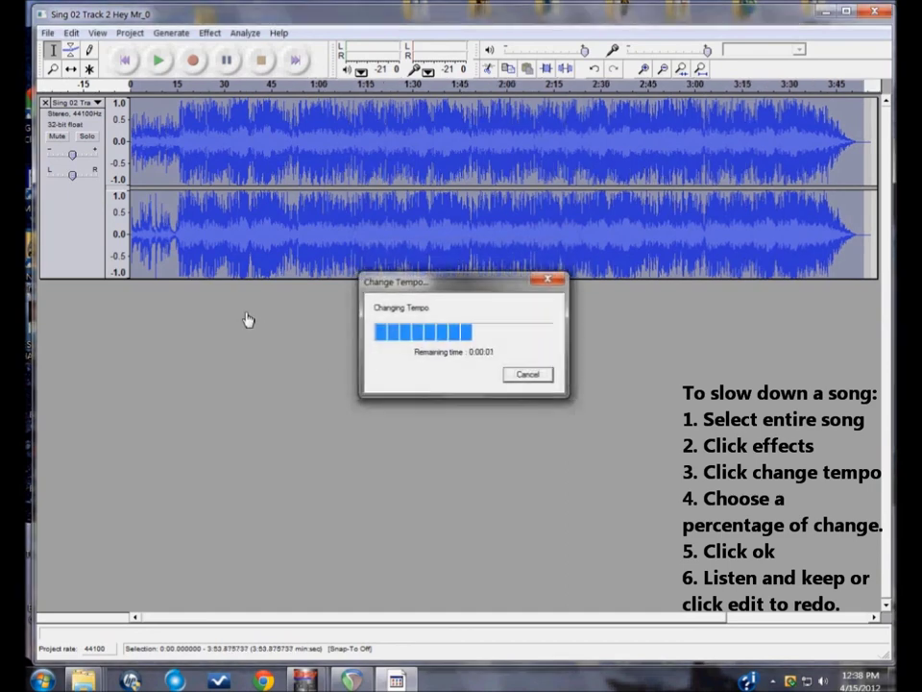
left_click(184, 108)
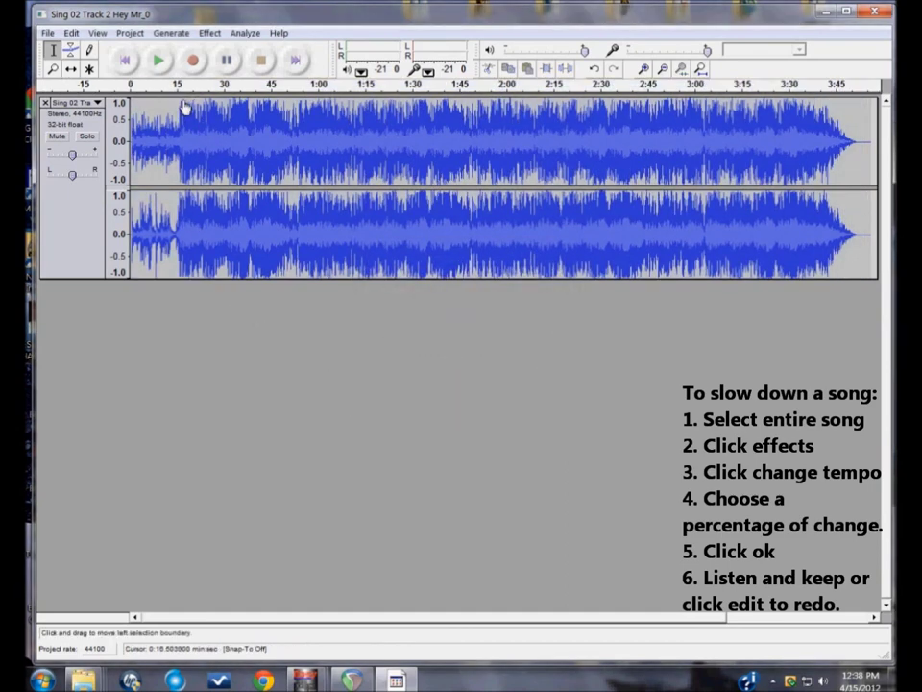
left_click(184, 108)
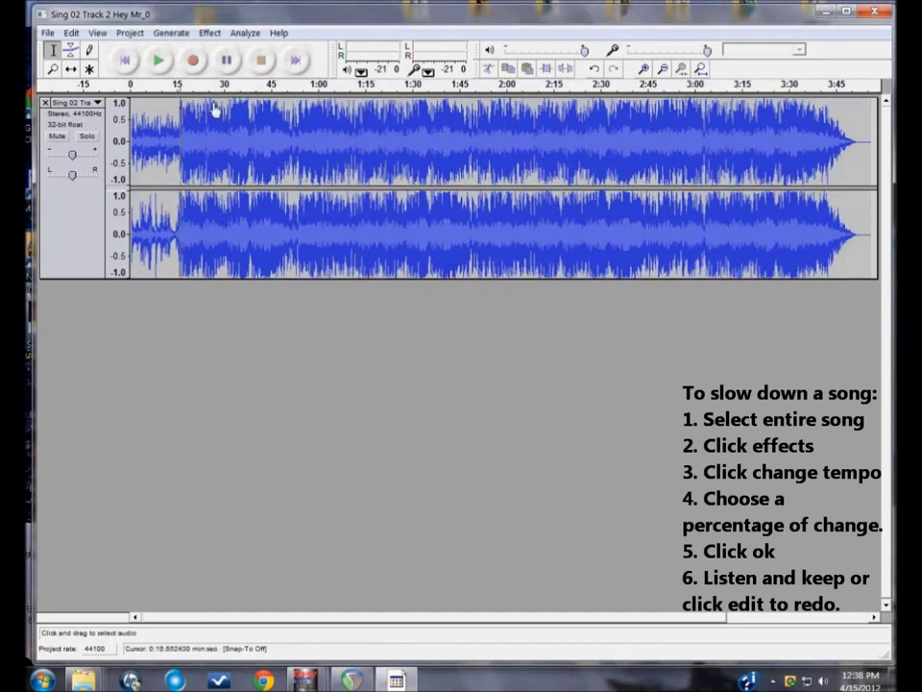
key("space")
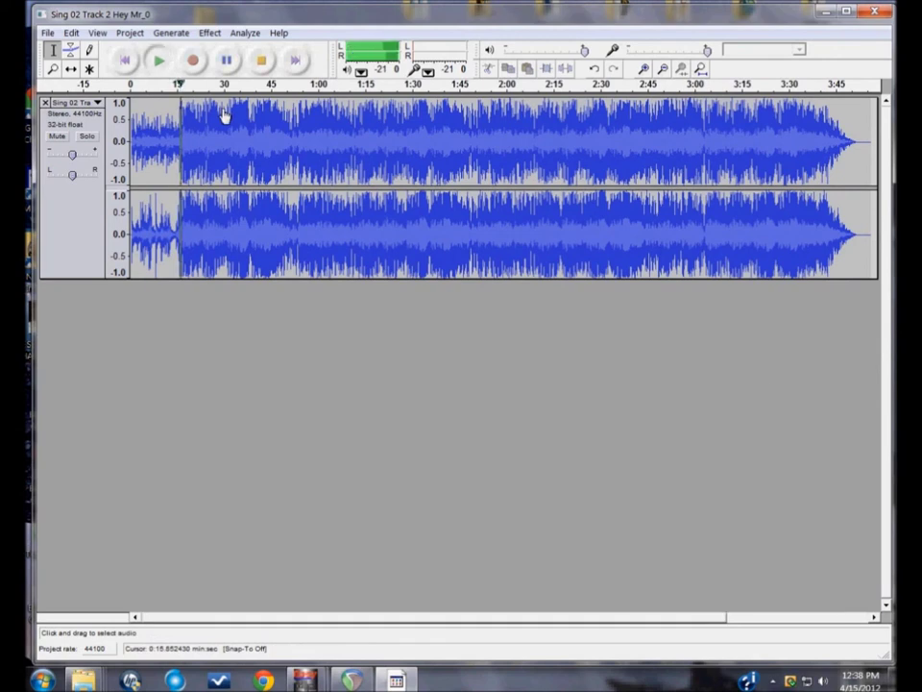
left_click(261, 62)
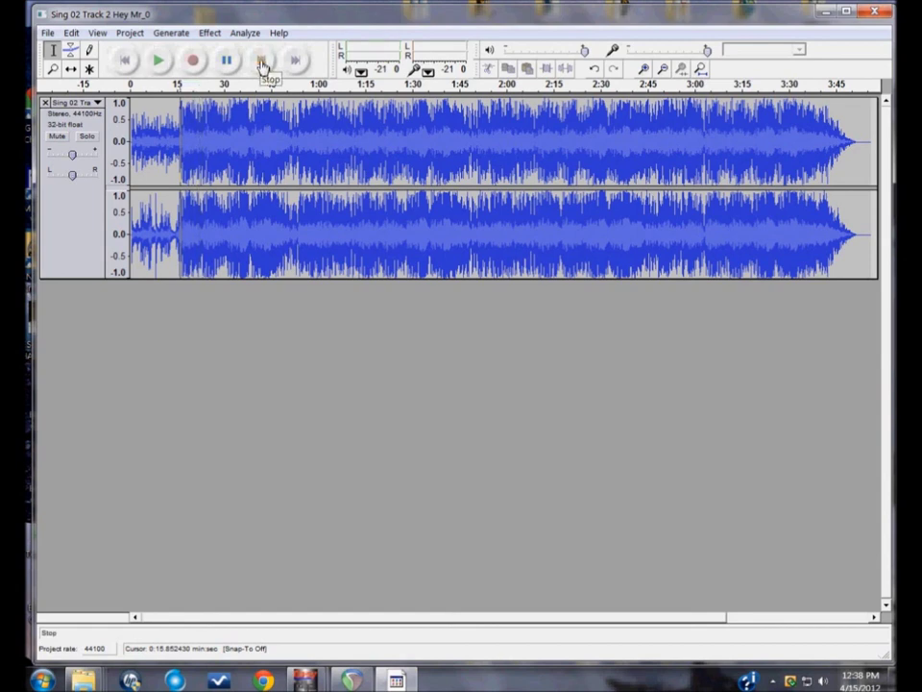
Undo Change Tempo, play from about 0:15 to compare, then dismiss the Edit menu without redoing
left_click(73, 33)
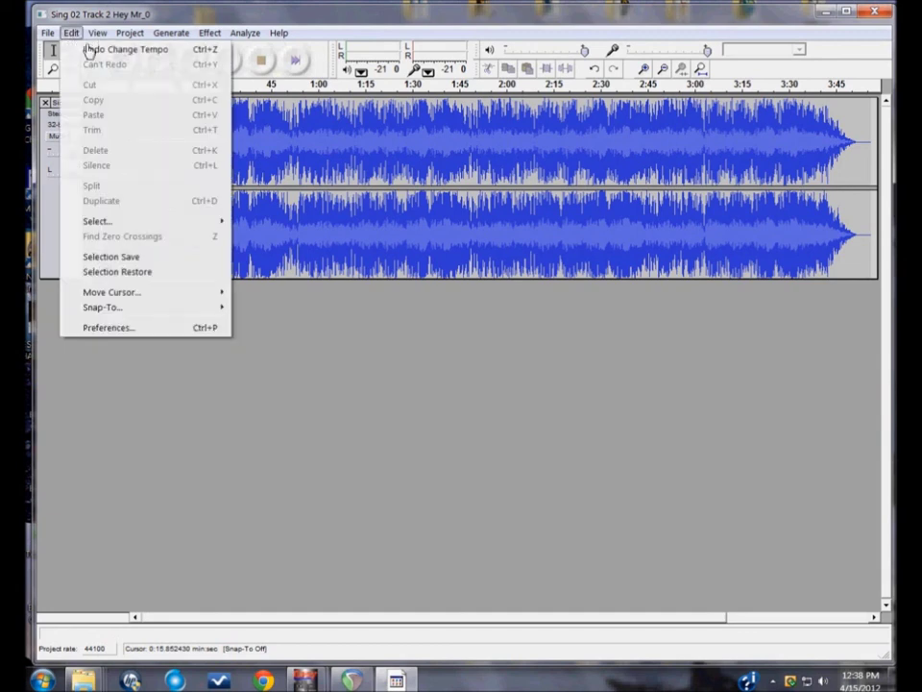
left_click(100, 50)
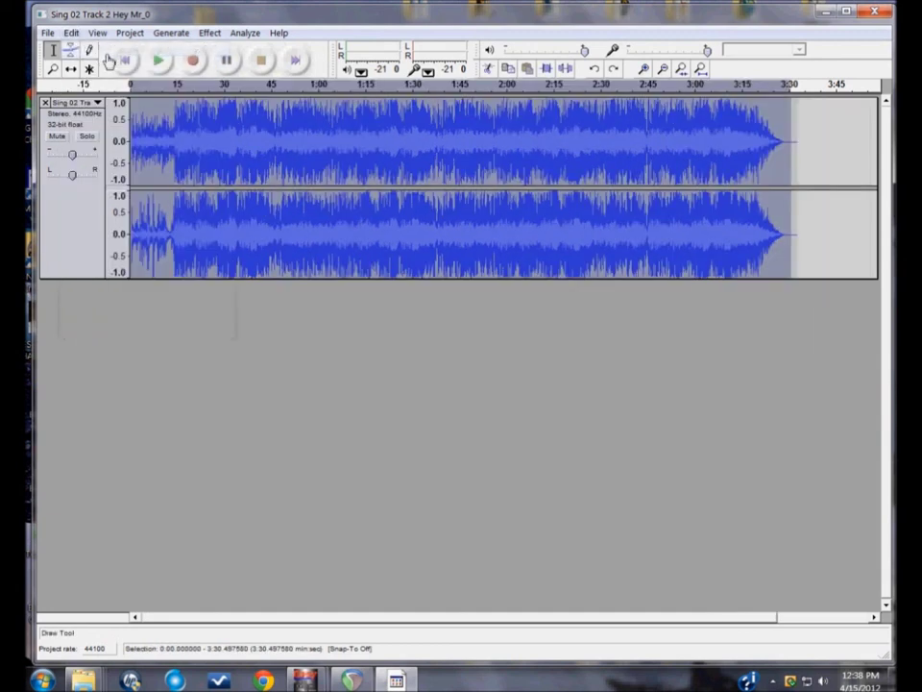
left_click(178, 112)
key("space")
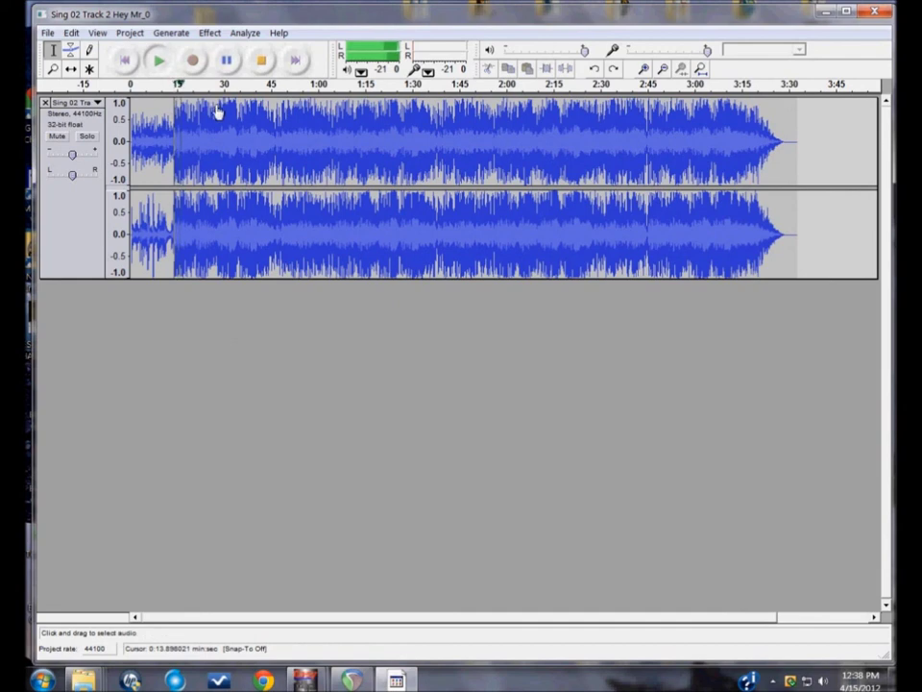
left_click(260, 60)
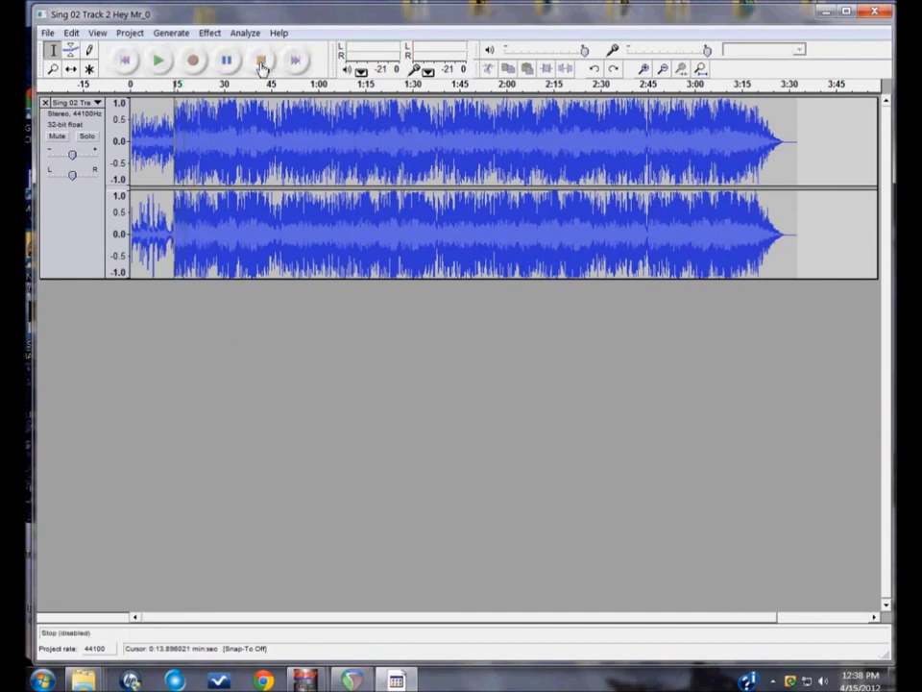
left_click(72, 33)
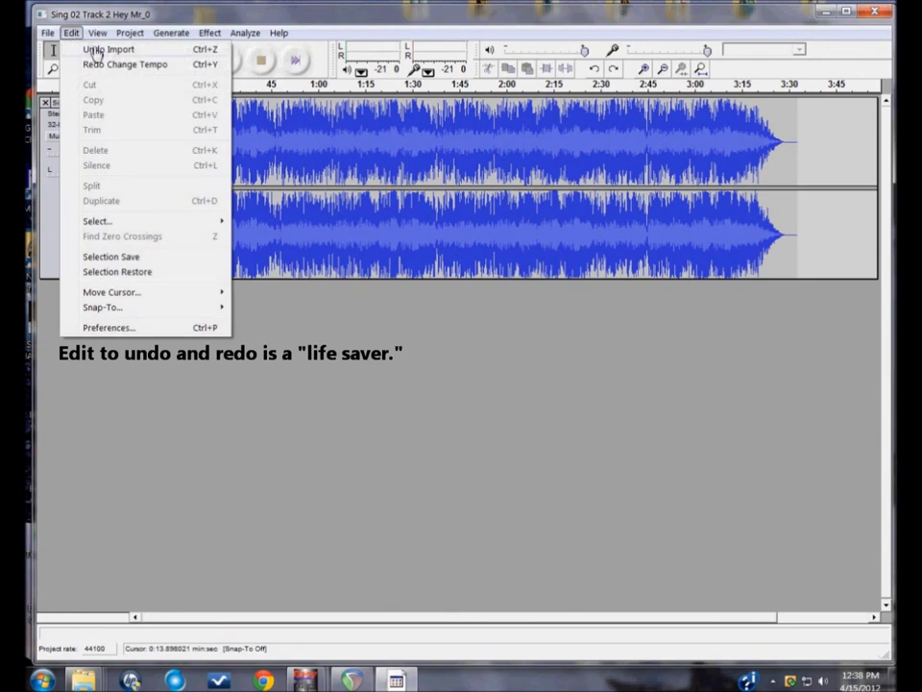
left_click(357, 156)
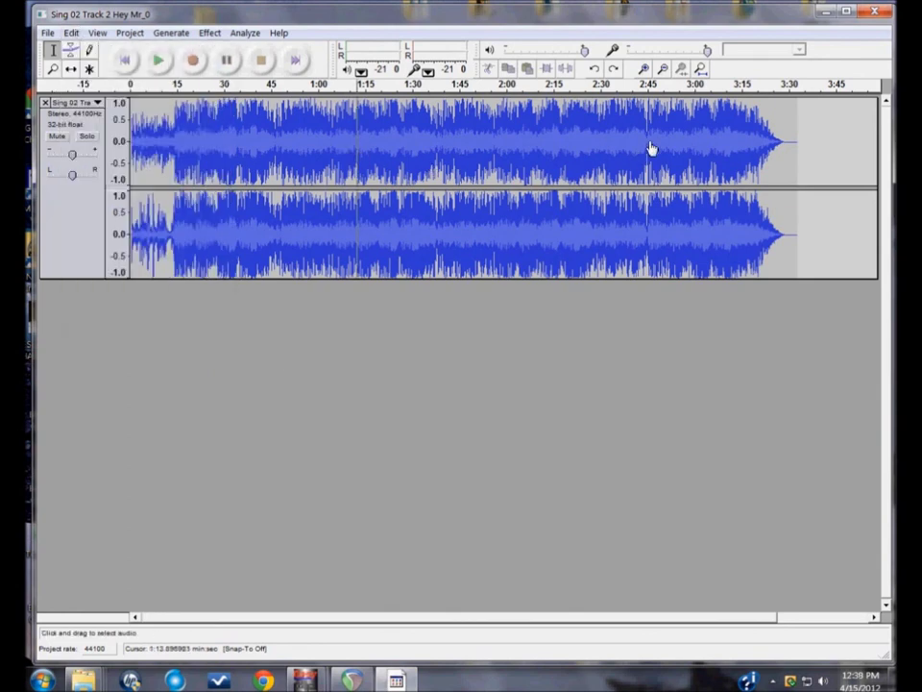